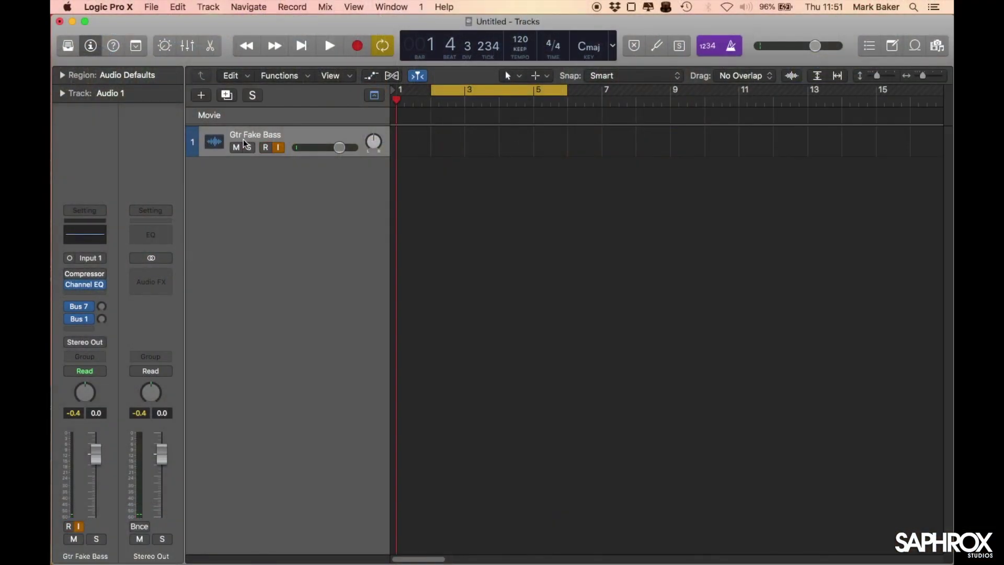
# - Cycle-record the guitar part onto the Gtr Fake Bass track over bars 2–6
pyautogui.press('space')
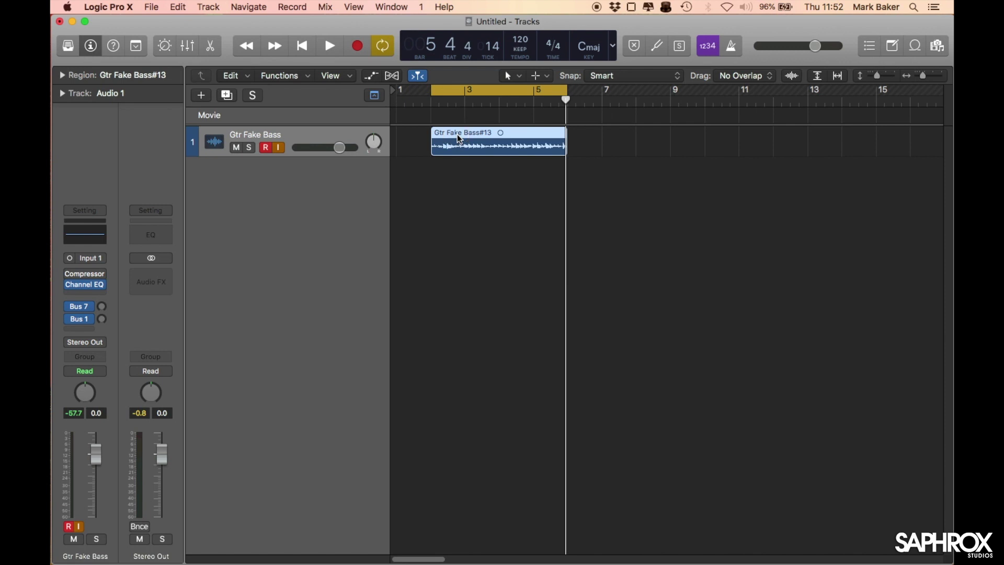
# - Open the recorded Gtr Fake Bass#13 region in the Audio Track Editor with Flex enabled
pyautogui.doubleClick(457, 133)
pyautogui.click(366, 293)
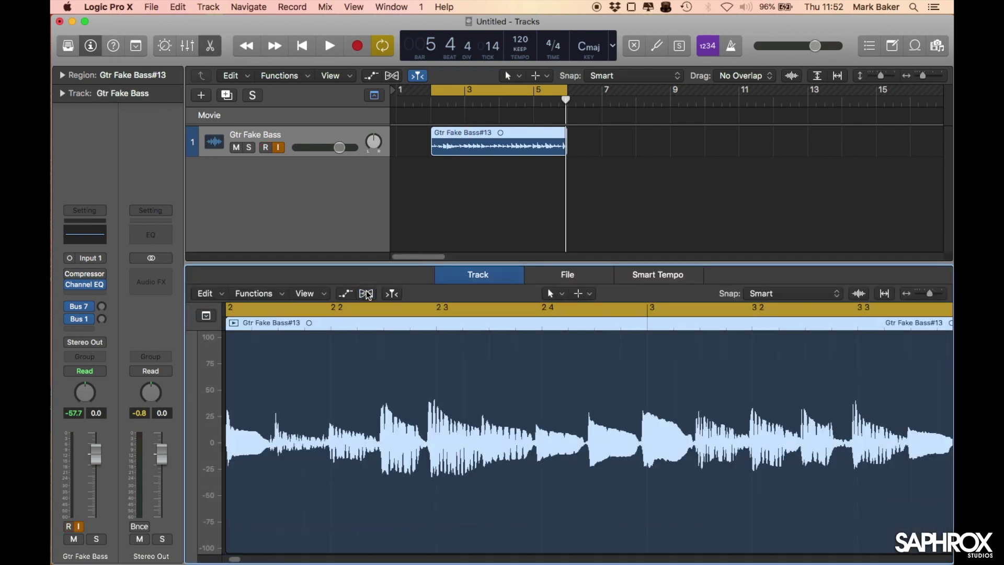
pyautogui.click(367, 293)
pyautogui.click(366, 293)
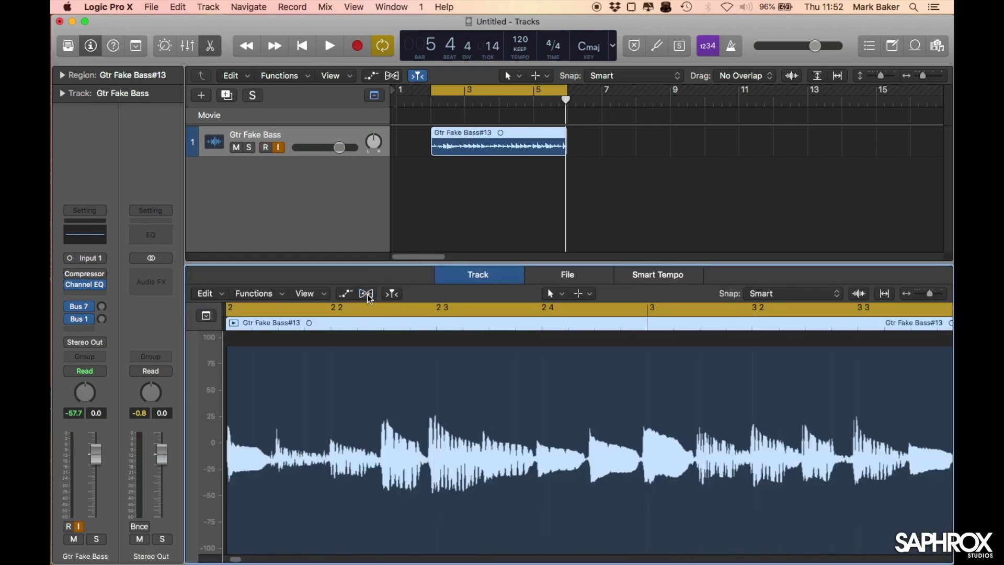
pyautogui.click(366, 293)
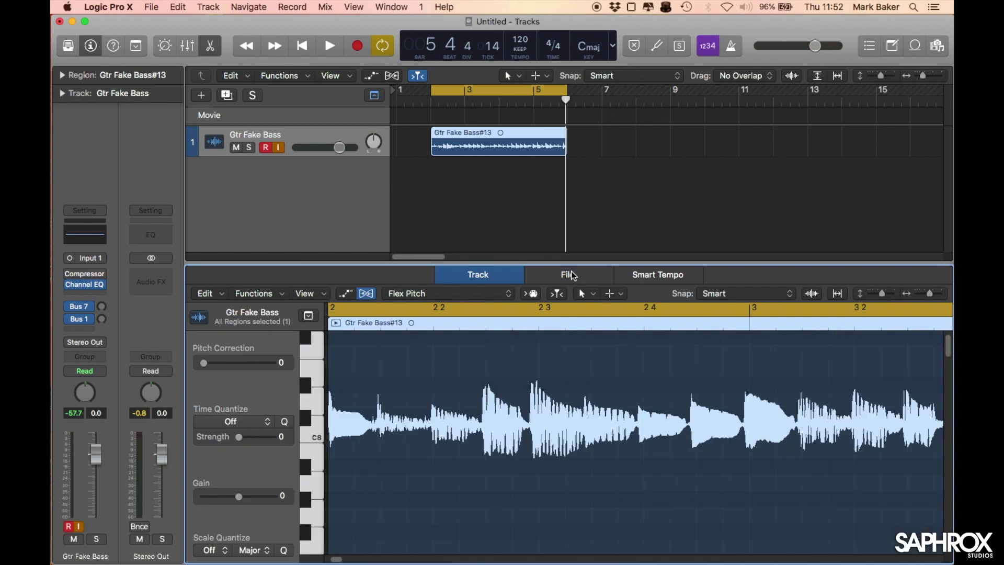
# - Check the region's File view, return to the Track view with Flex on, and hide the inspector
pyautogui.click(573, 275)
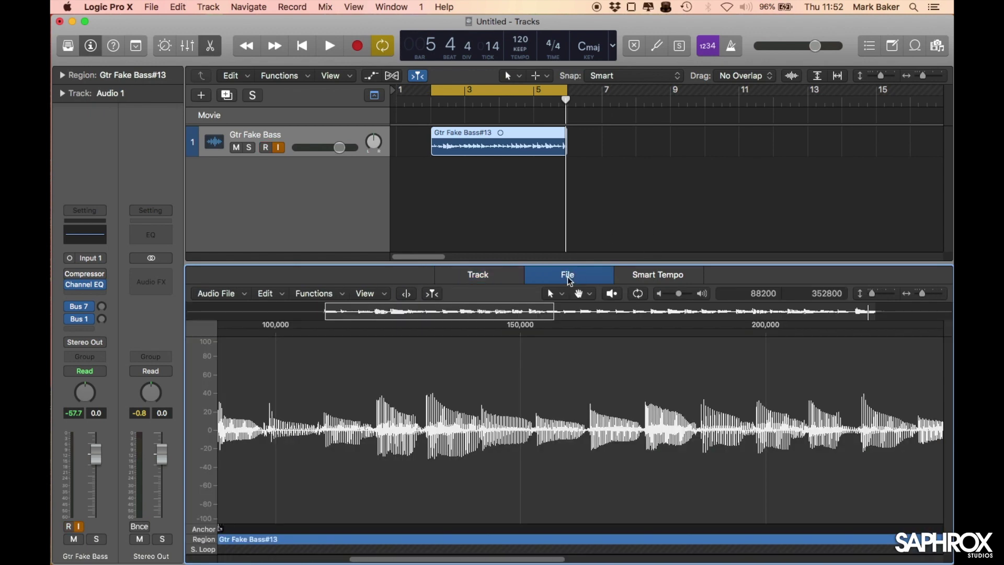
pyautogui.click(499, 276)
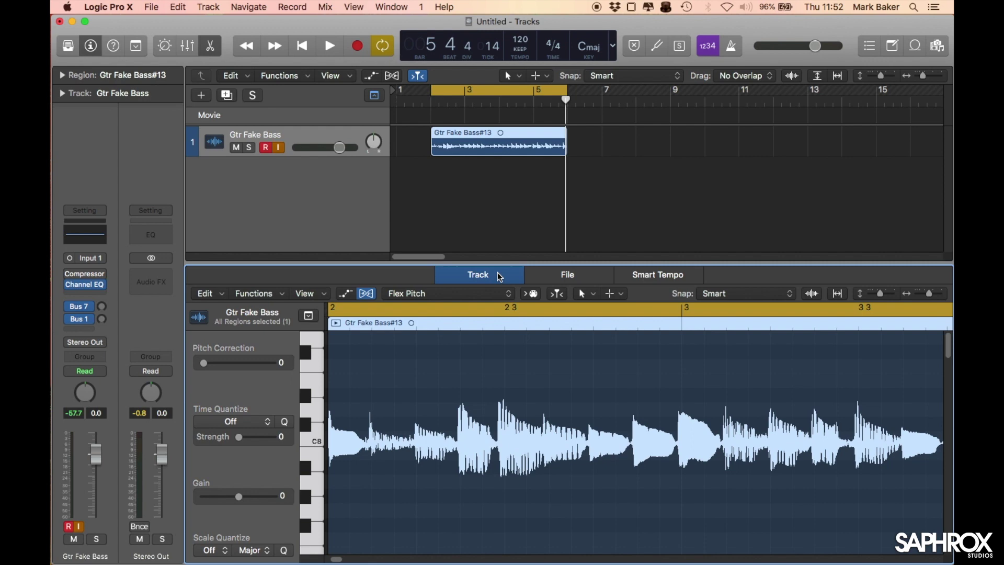
pyautogui.click(366, 297)
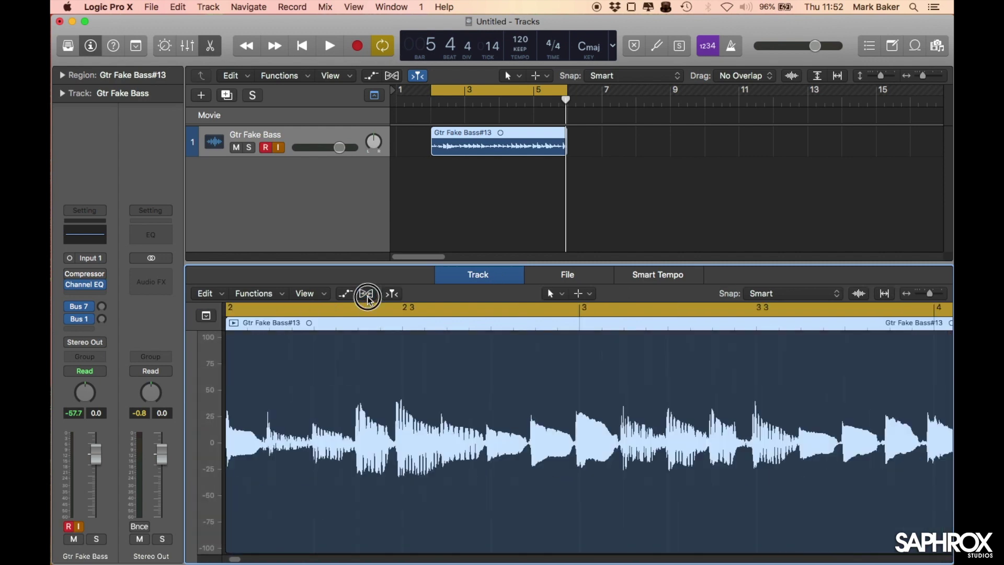
pyautogui.click(367, 297)
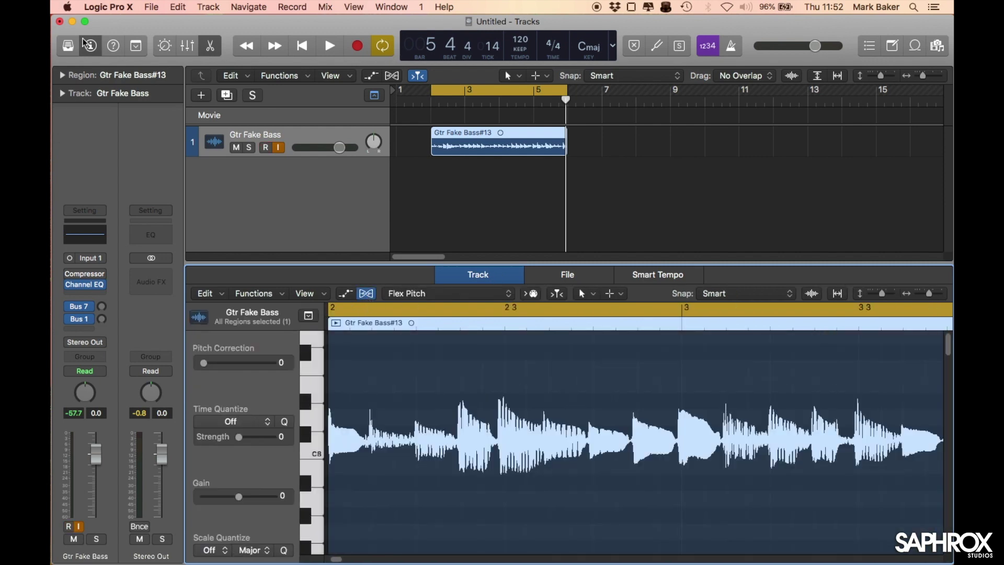
pyautogui.click(97, 46)
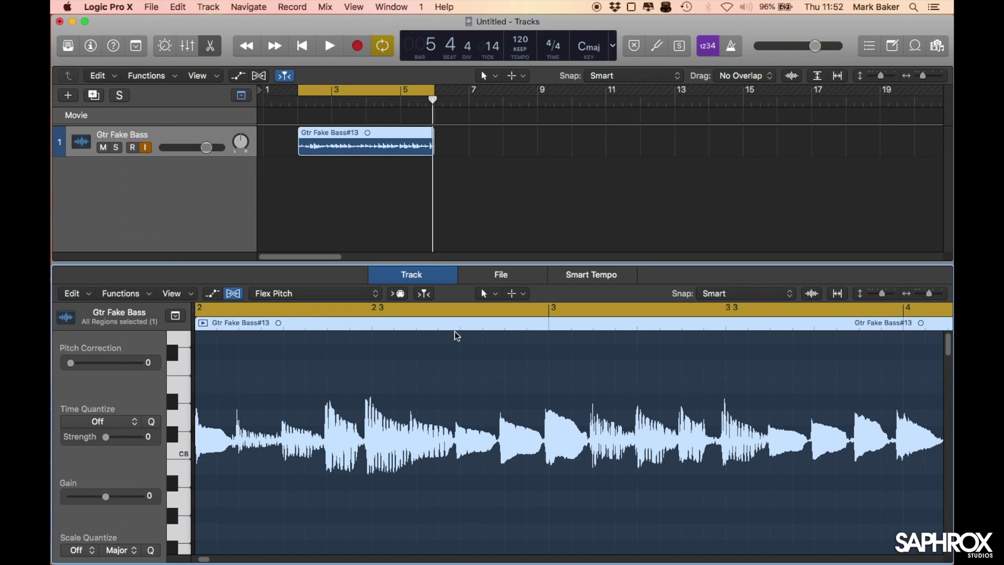
# - Switch the editor to Flex Pitch mode and zoom the pitch view out to show C1 through C3
pyautogui.click(285, 295)
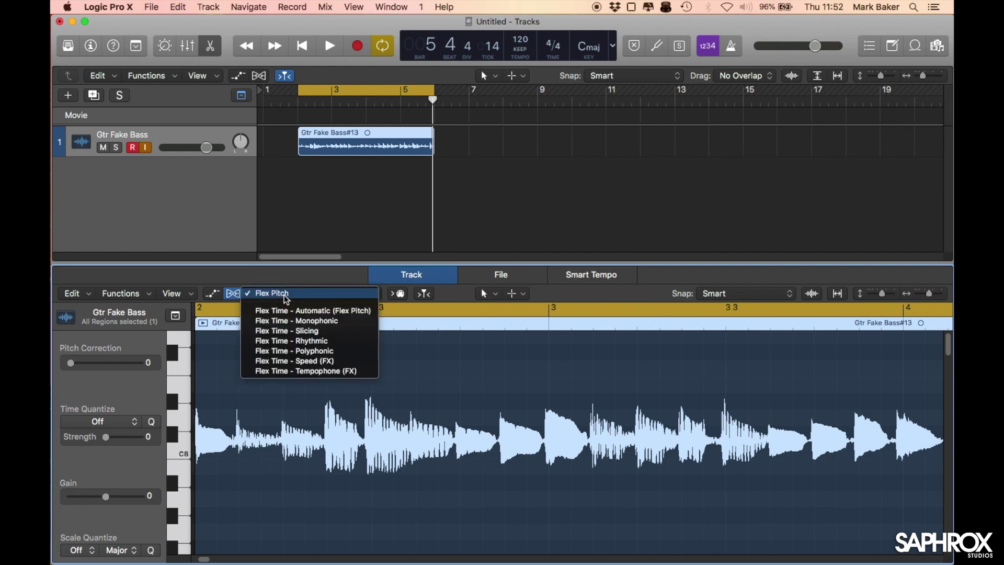
pyautogui.click(285, 298)
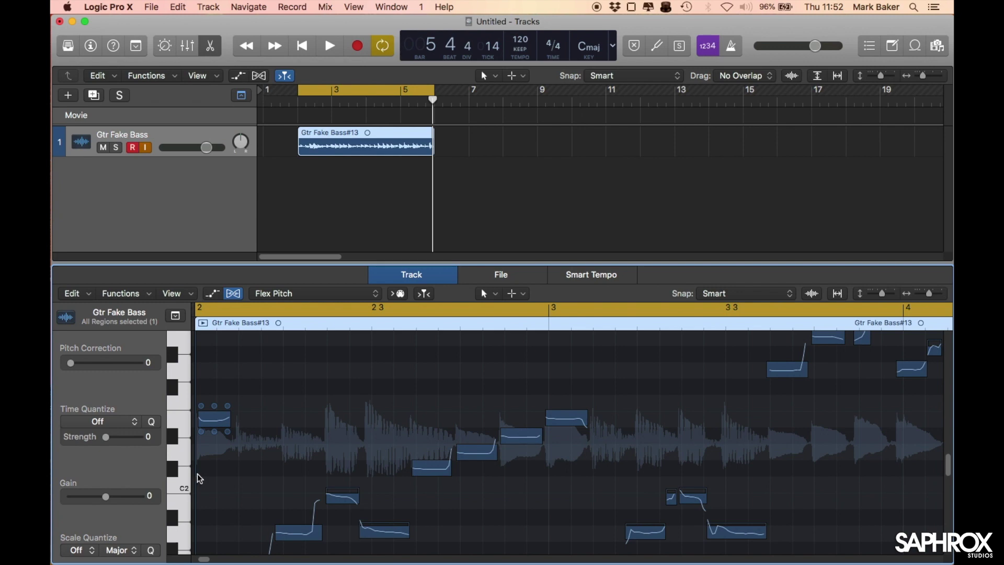
pyautogui.moveTo(882, 298); pyautogui.dragTo(869, 305)
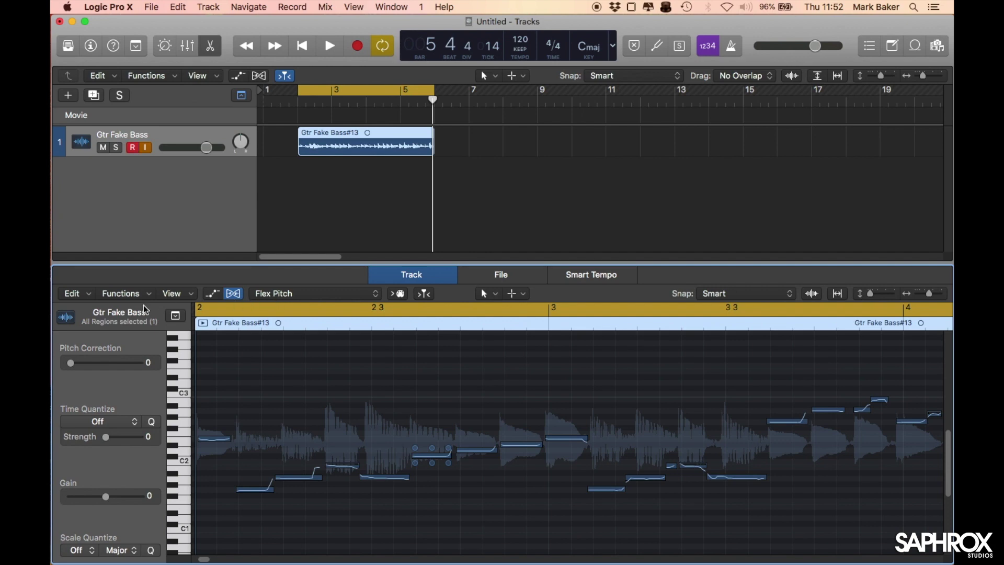
pyautogui.click(71, 294)
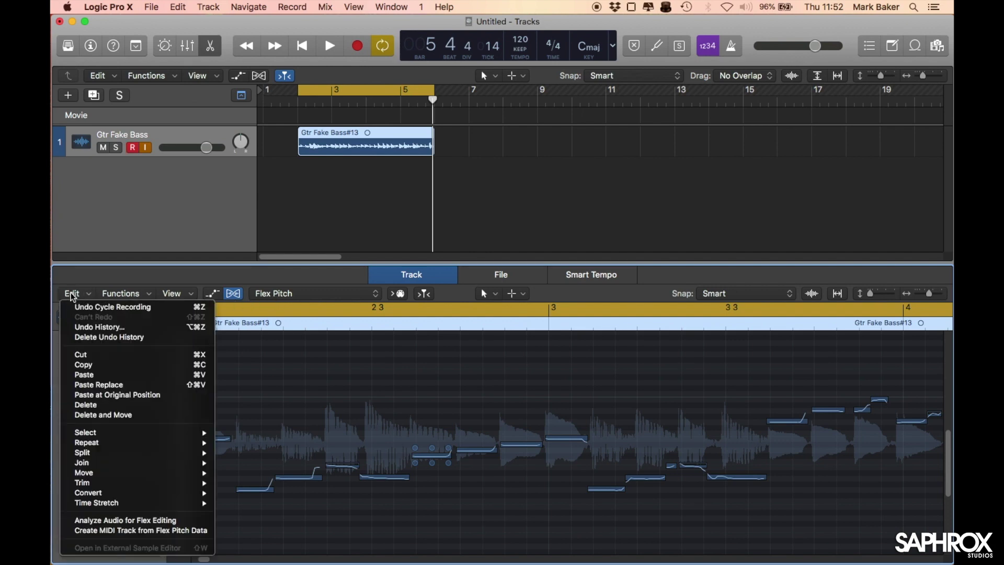
# - Analyze the audio for flex editing, then create a MIDI track from the Flex Pitch data
pyautogui.click(100, 525)
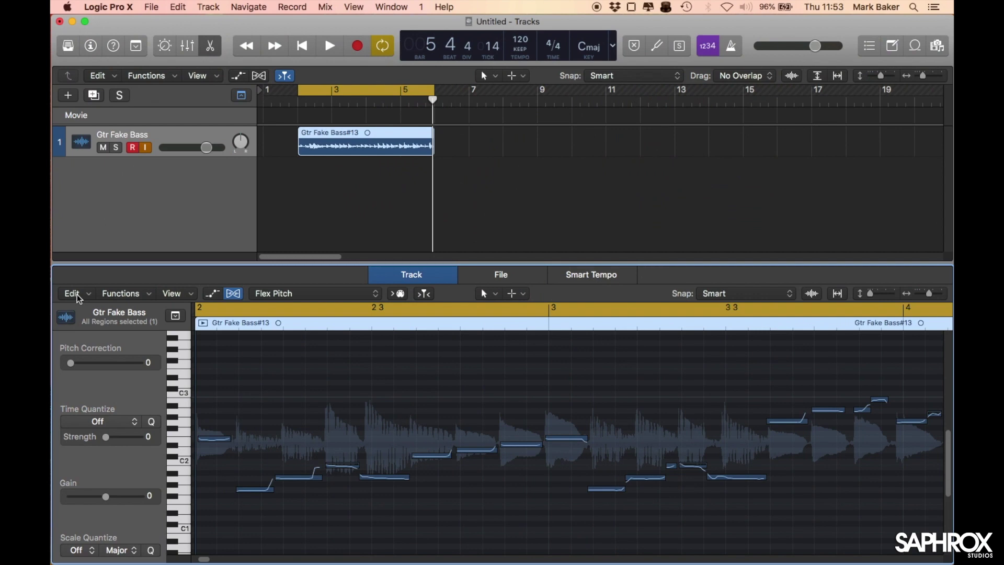
pyautogui.click(73, 293)
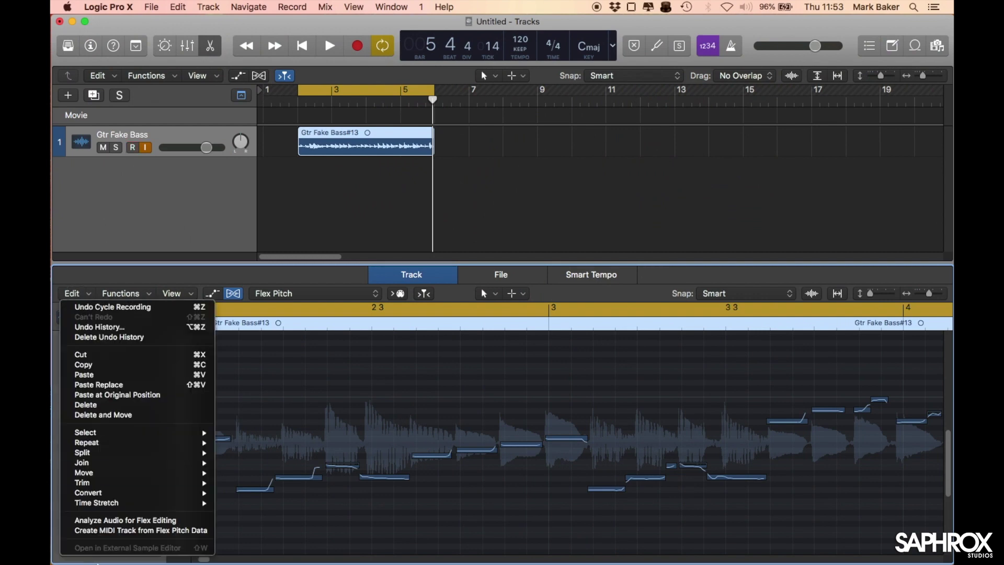
pyautogui.click(111, 532)
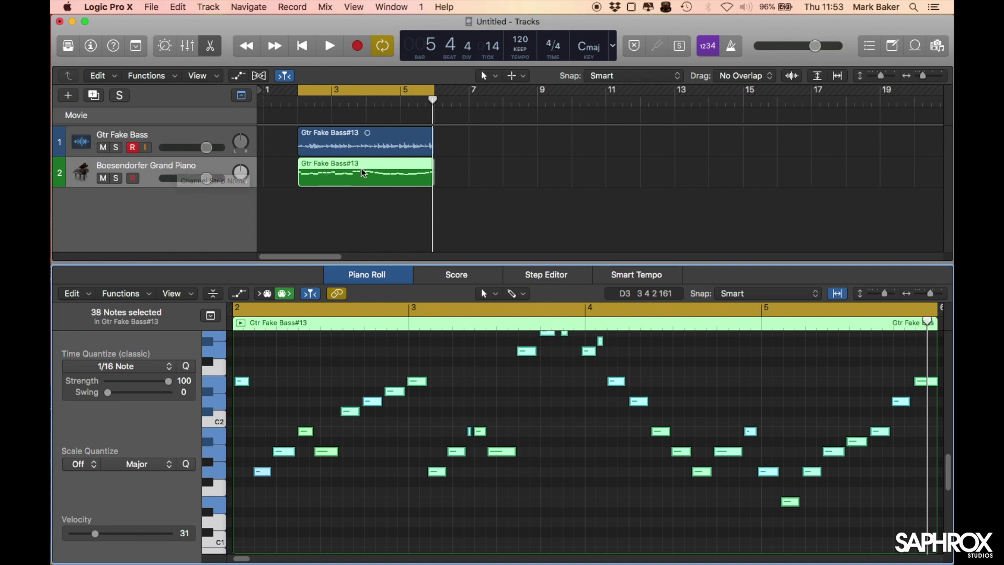
# - Close the Piano Roll, mute the original Gtr Fake Bass track, and return the playhead to the start
pyautogui.click(367, 276)
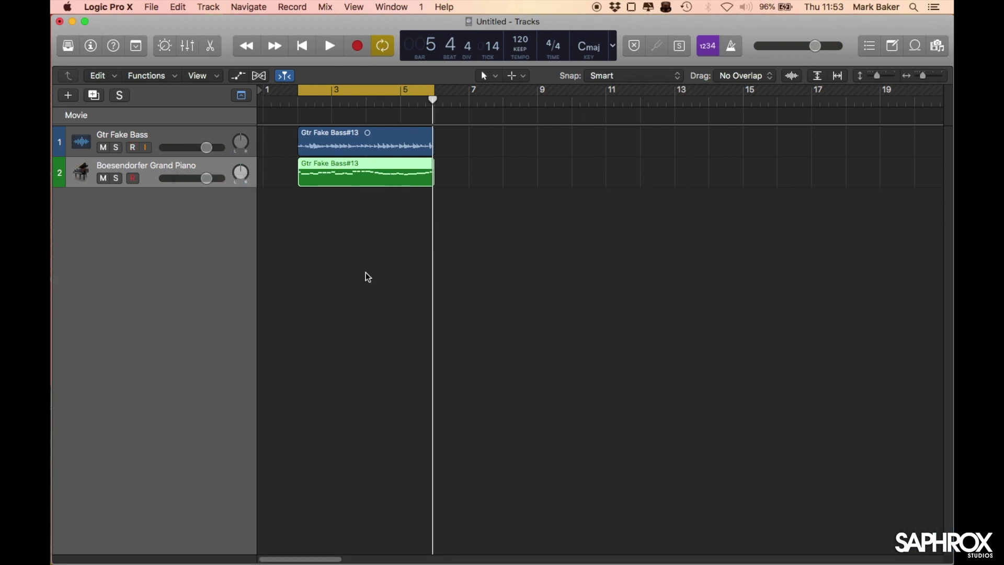
pyautogui.click(329, 170)
pyautogui.click(107, 147)
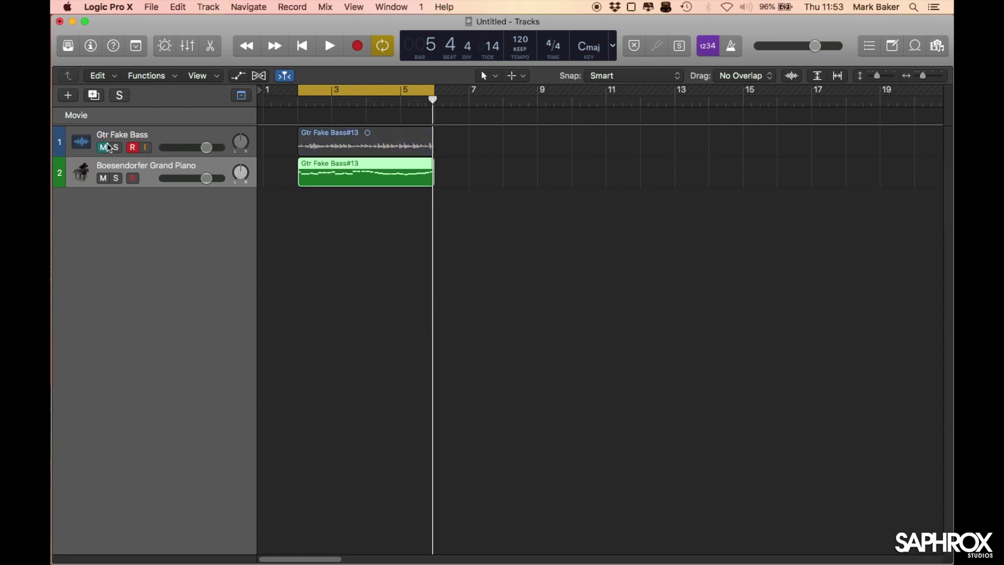
pyautogui.press('Return')
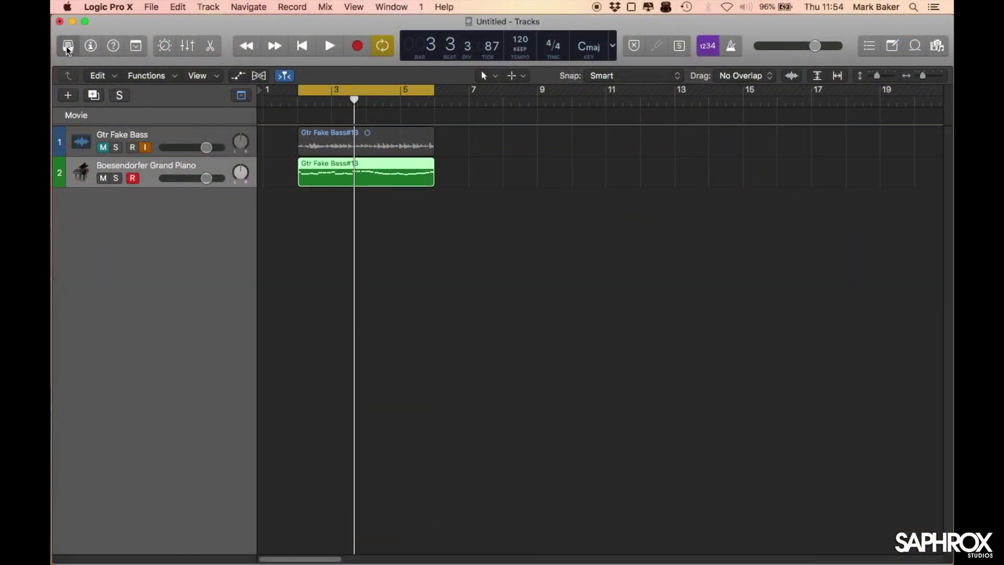
# - Load the Thumb Bass sound from the Library's Bass category onto the MIDI track
pyautogui.click(68, 47)
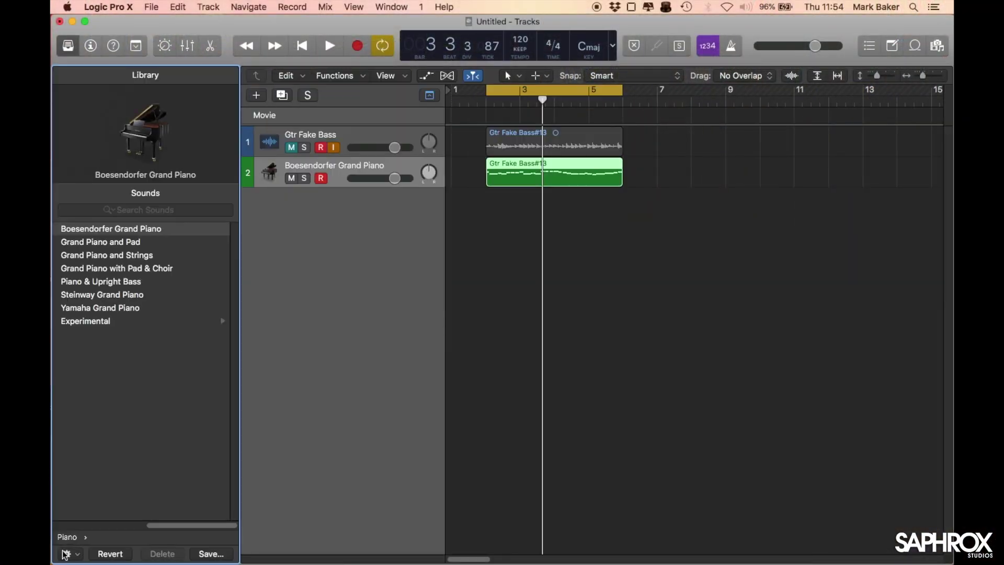
pyautogui.click(69, 241)
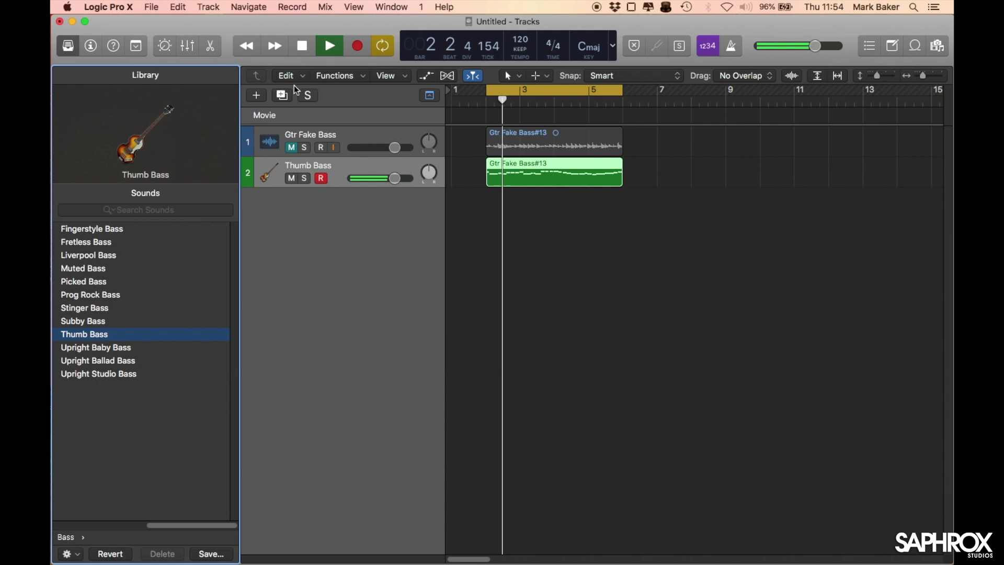
pyautogui.press('y')
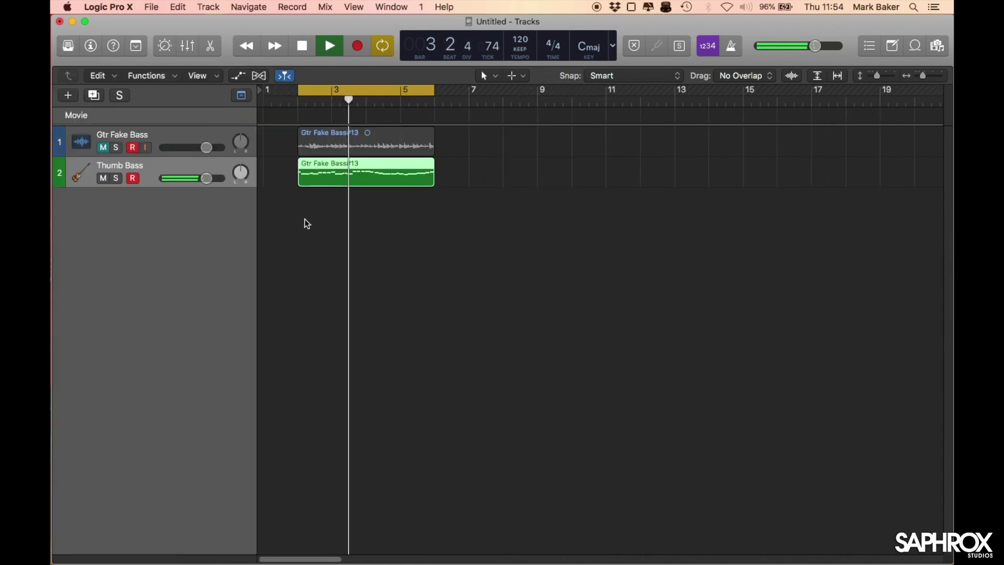
pyautogui.click(363, 219)
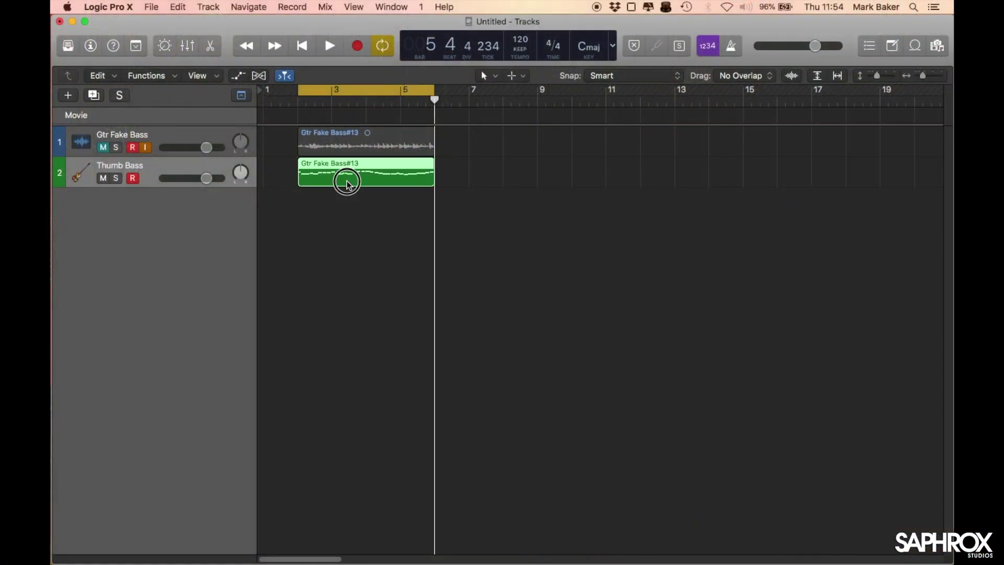
# - Quantize the MIDI region's notes to 1/16 in the Piano Roll and play them back
pyautogui.doubleClick(347, 182)
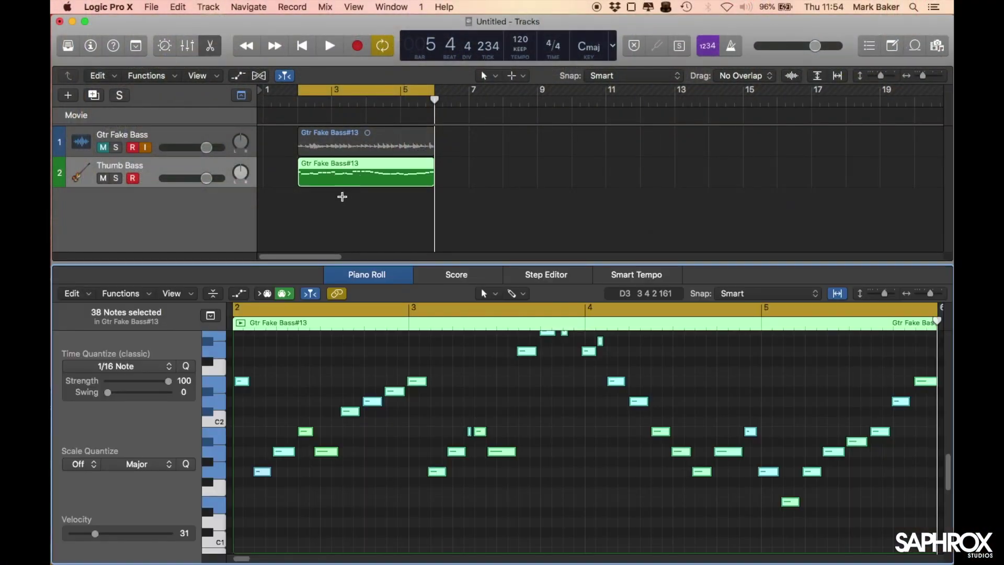
pyautogui.press('q')
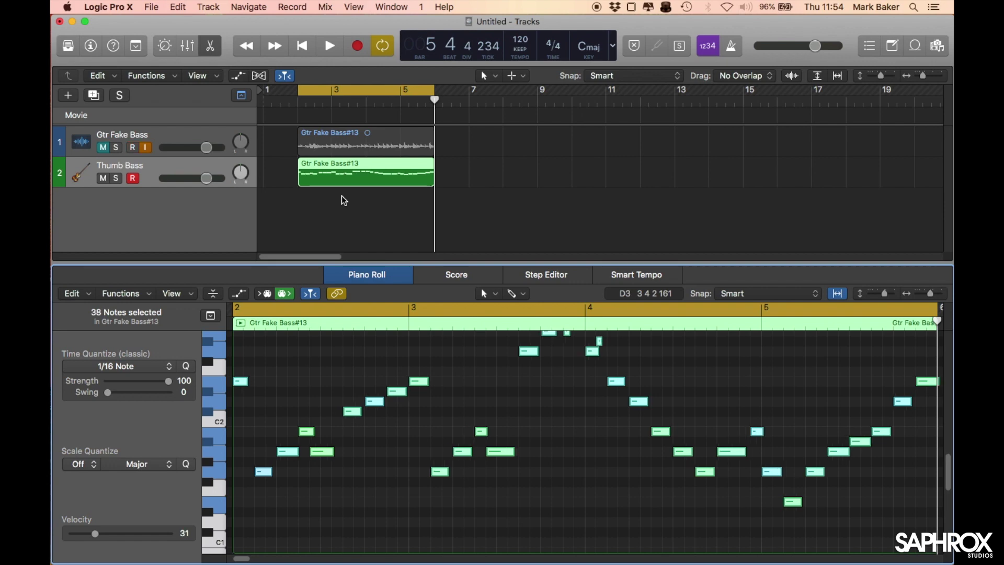
pyautogui.press('space')
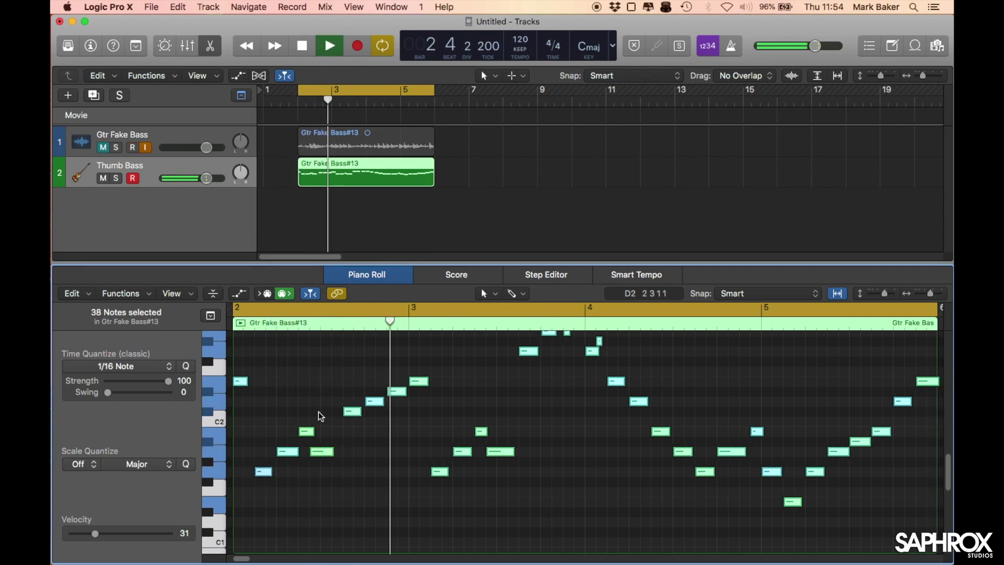
pyautogui.moveTo(310, 429)
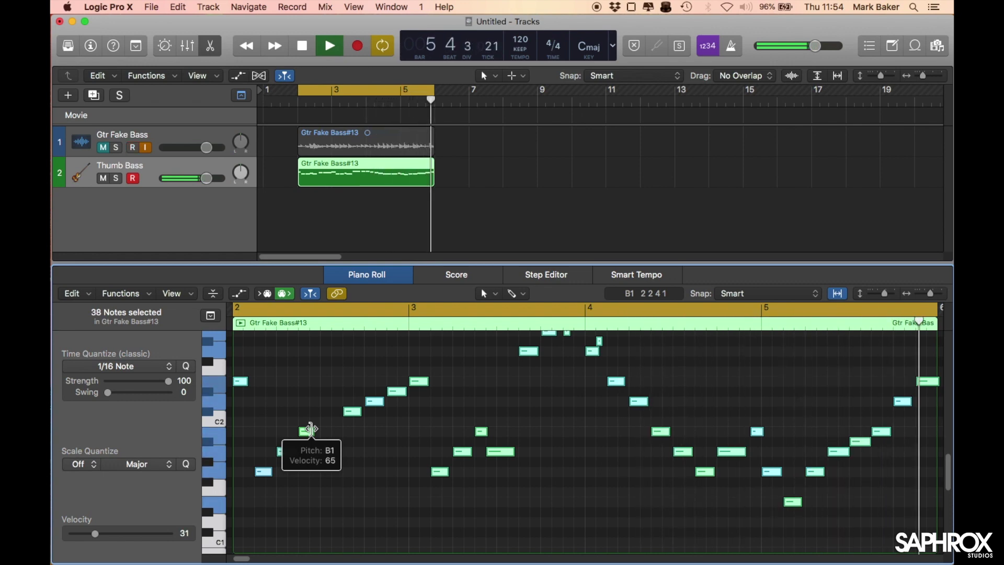
pyautogui.press('space')
# - Move one bass note later in the bar and audition the change
pyautogui.click(290, 475)
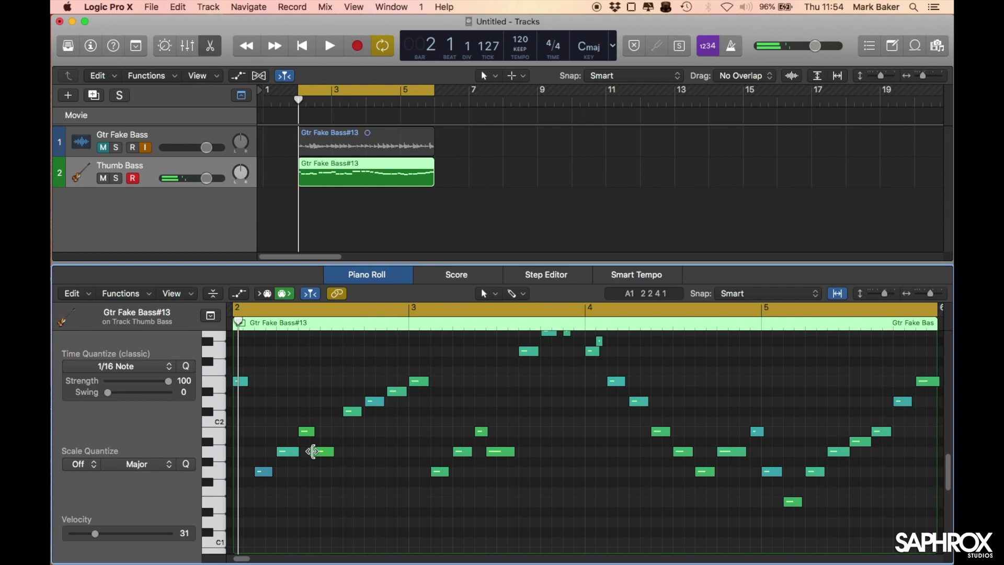
pyautogui.moveTo(320, 457); pyautogui.dragTo(508, 453)
pyautogui.press('space')
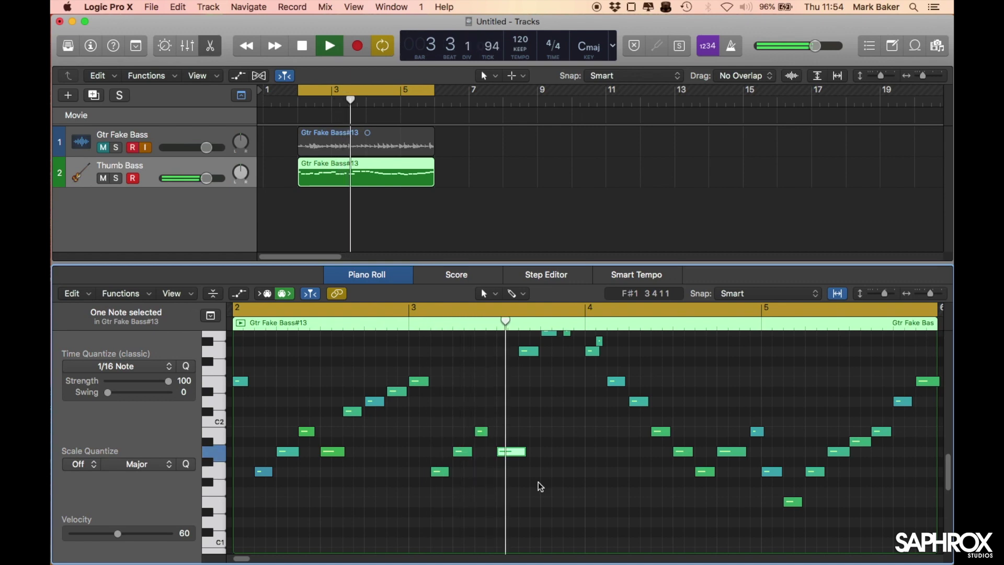
pyautogui.press('space')
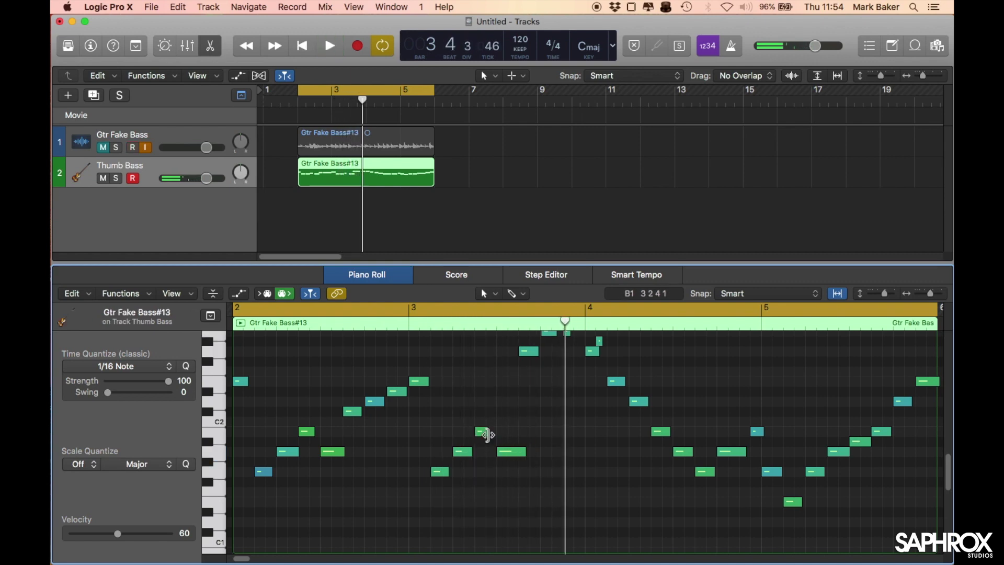
# - Lengthen one note, resize the editor, and raise another note from B1 to C2
pyautogui.moveTo(488, 434); pyautogui.dragTo(495, 434)
pyautogui.press('space')
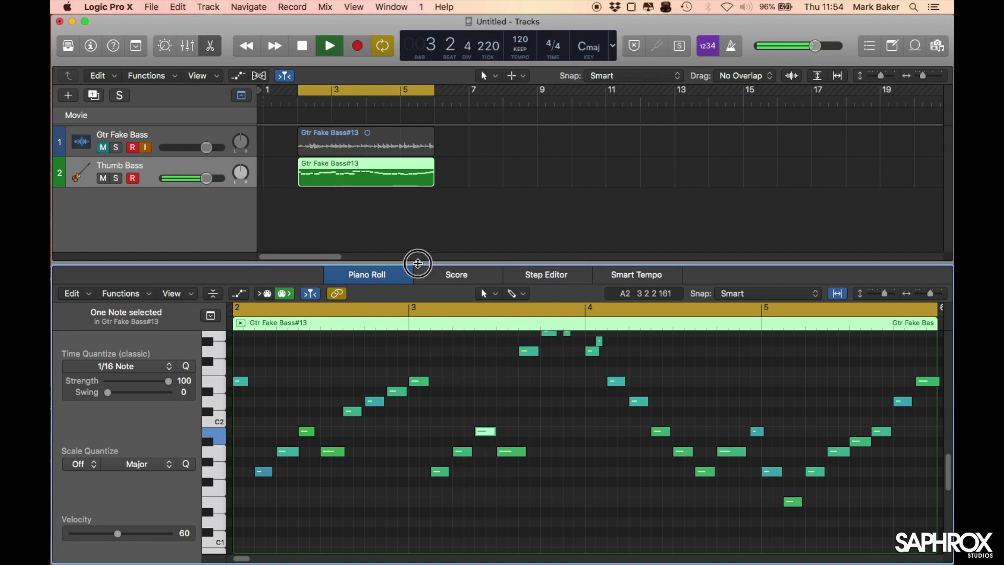
pyautogui.moveTo(418, 263); pyautogui.dragTo(426, 202)
pyautogui.scroll(5, 455, 331)
pyautogui.press('space')
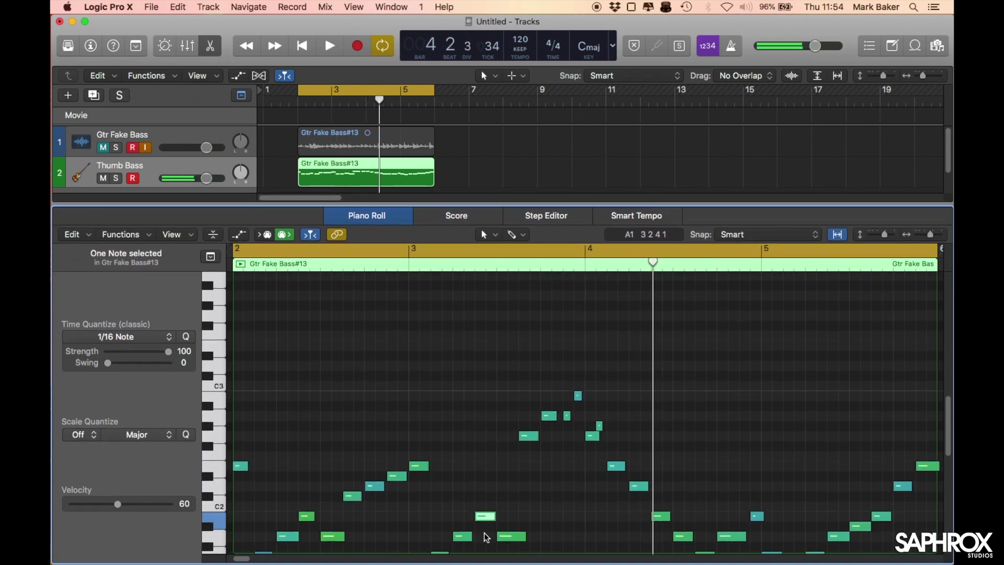
pyautogui.moveTo(486, 520); pyautogui.dragTo(475, 510)
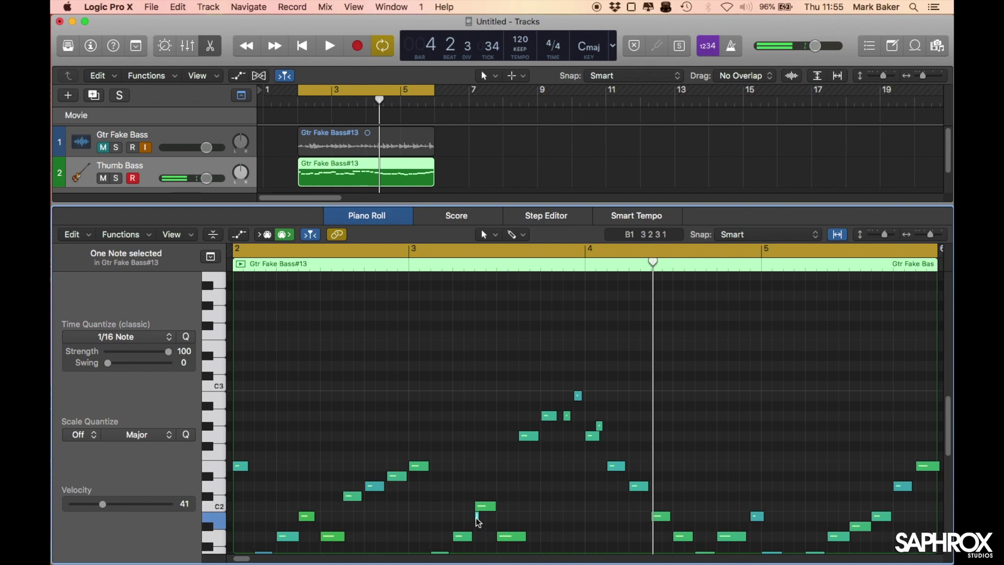